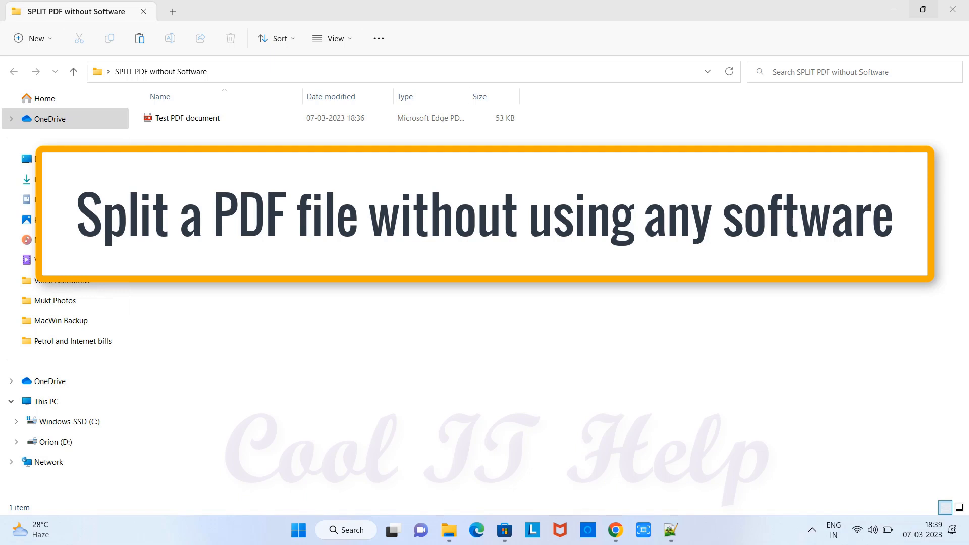
Select the Test PDF document file in the SPLIT PDF without Software folder
{"action": "left_click", "coordinate": [175, 124]}
{"action": "left_click", "coordinate": [191, 119]}
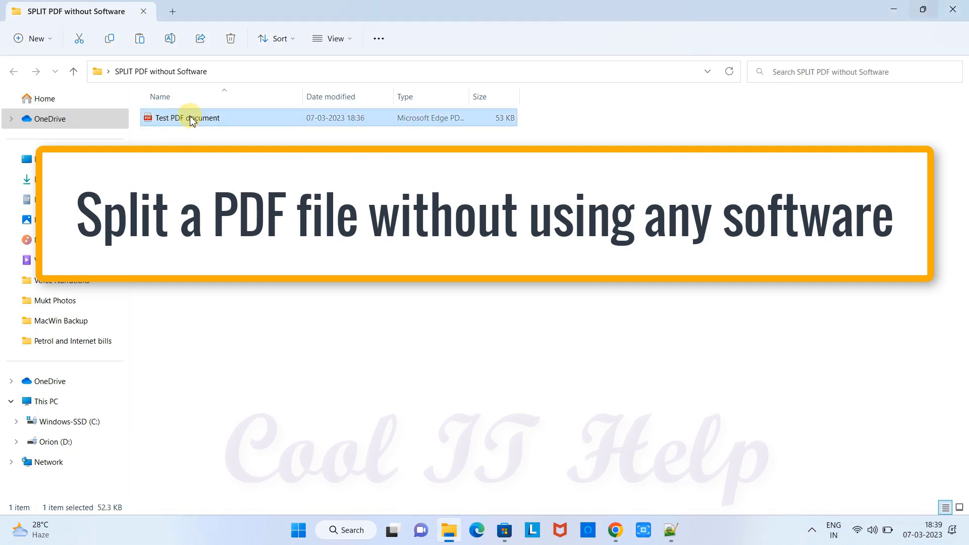
Open Test PDF document in Edge and scroll through all six pages, then back to page 1
{"action": "double_click", "coordinate": [192, 121]}
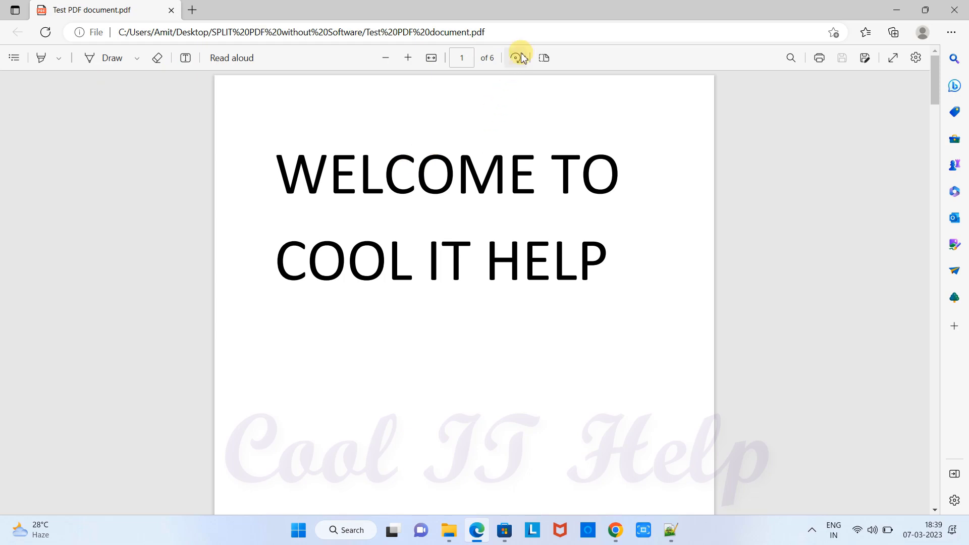
{"action": "scroll", "coordinate": [515, 113], "scroll_direction": "down", "scroll_amount": 10}
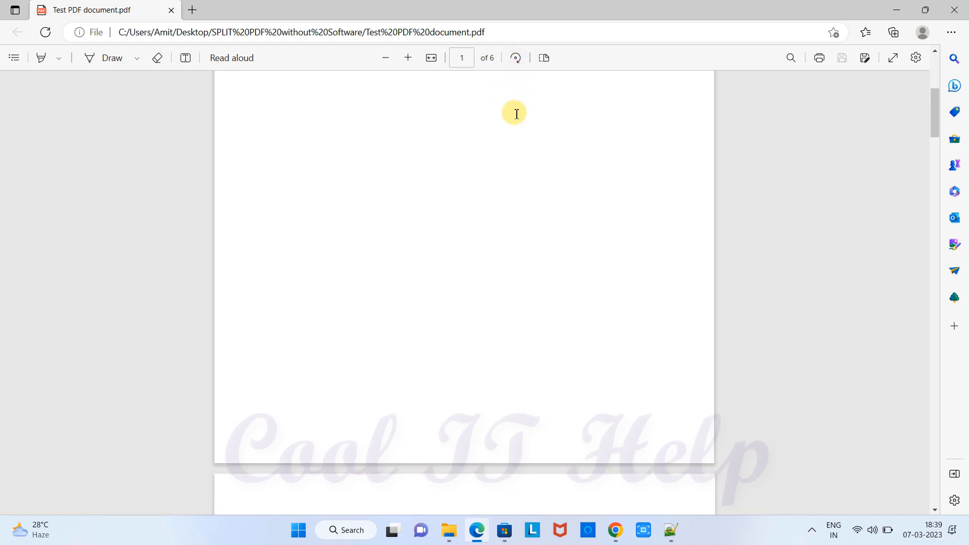
{"action": "scroll", "coordinate": [513, 116], "scroll_direction": "down", "scroll_amount": 20}
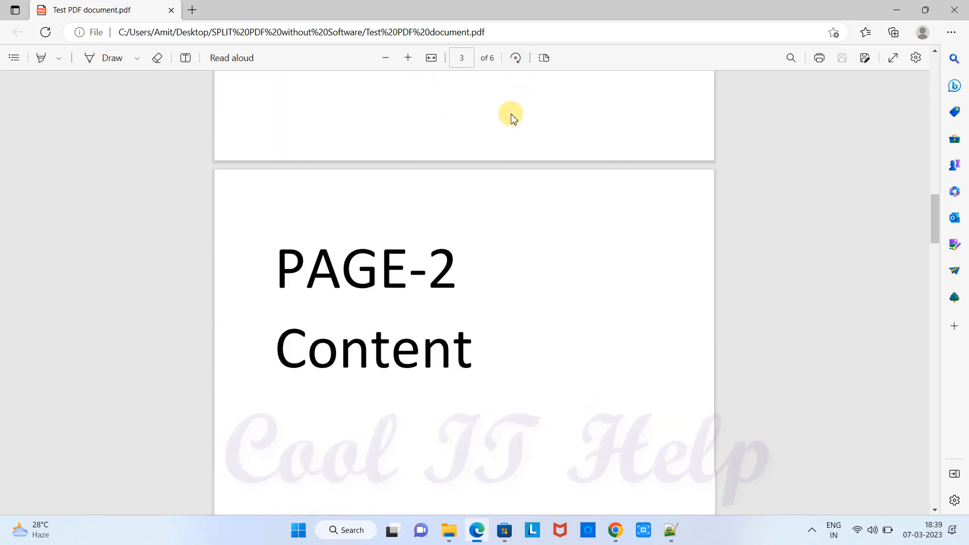
{"action": "scroll", "coordinate": [510, 116], "scroll_direction": "down", "scroll_amount": 20}
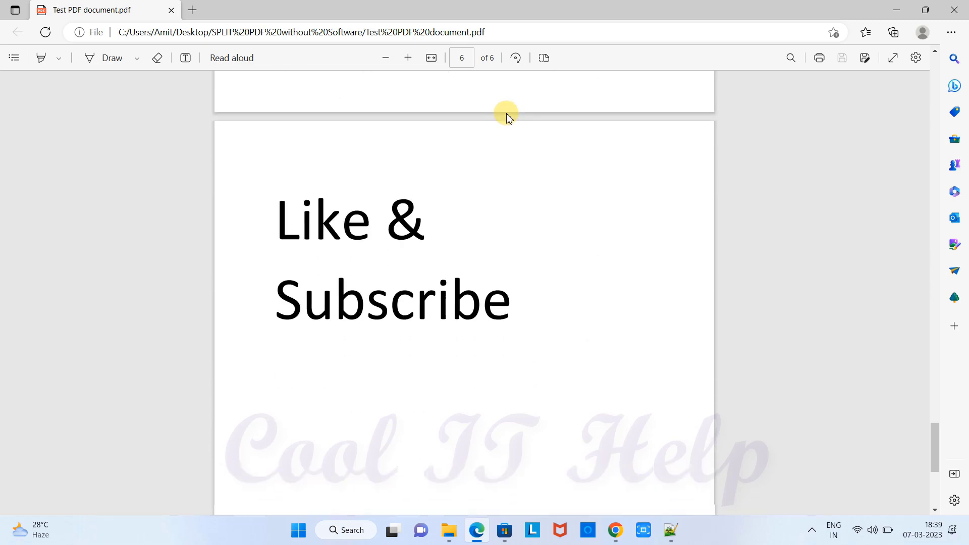
{"action": "scroll", "coordinate": [501, 117], "scroll_direction": "up", "scroll_amount": 20}
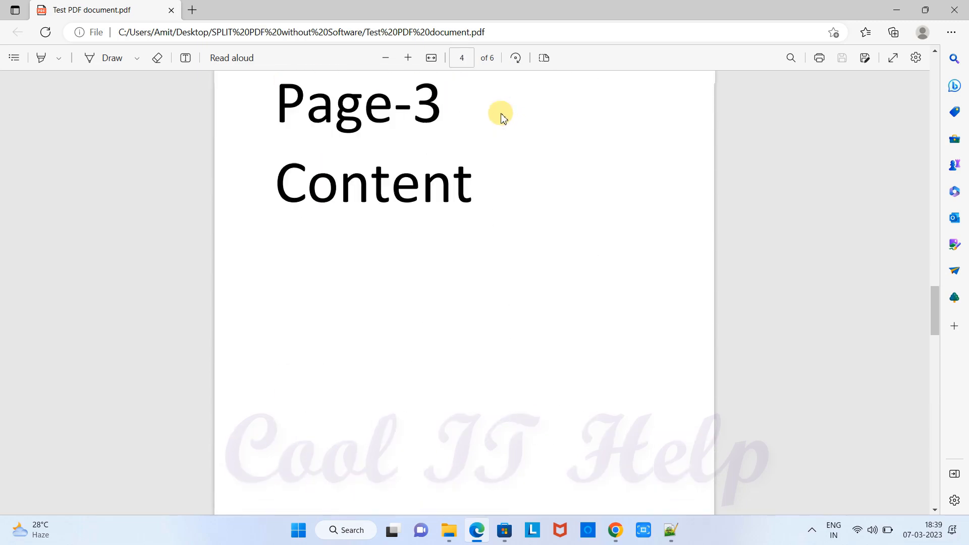
{"action": "scroll", "coordinate": [501, 117], "scroll_direction": "up", "scroll_amount": 10}
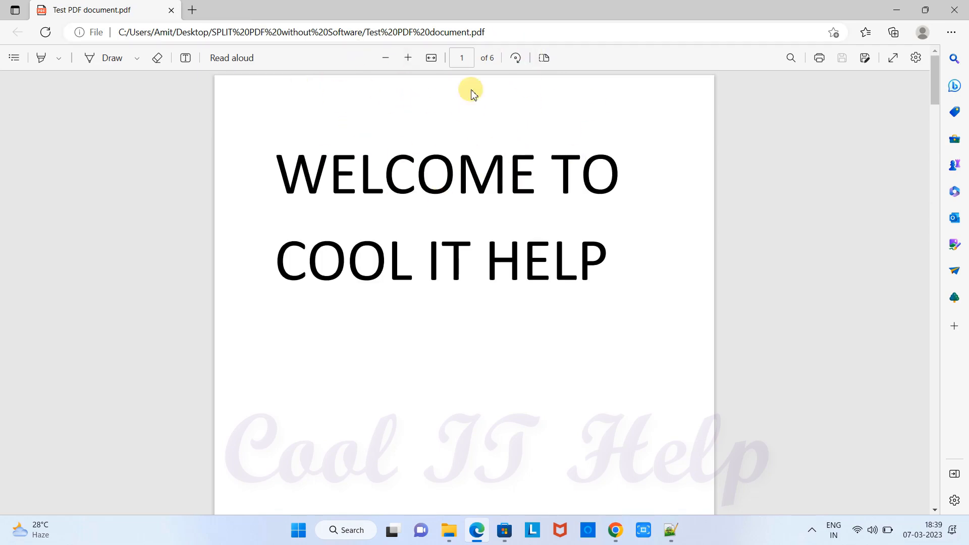
Close Edge, reselect Test PDF document in the folder, and launch Google Chrome
{"action": "left_click", "coordinate": [955, 13]}
{"action": "left_click", "coordinate": [458, 294]}
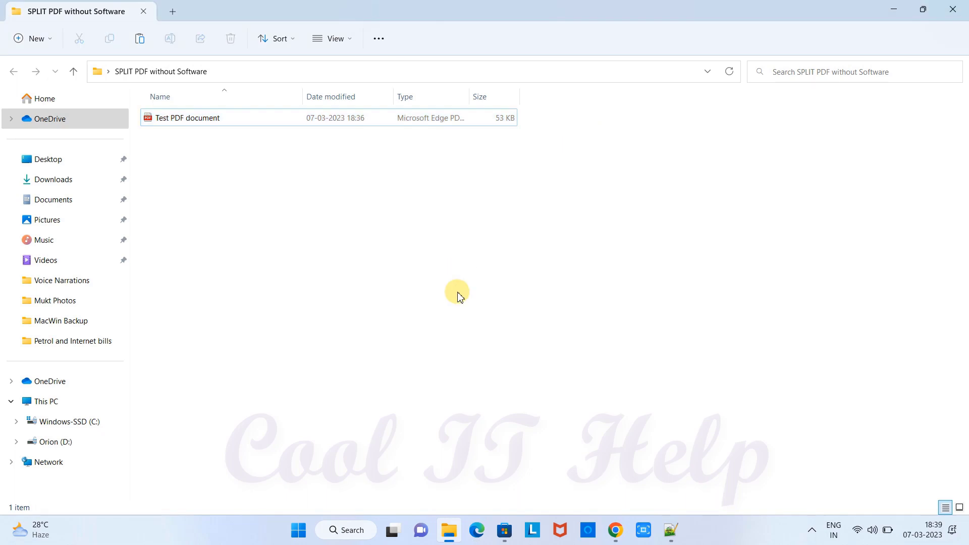
{"action": "left_click", "coordinate": [250, 122]}
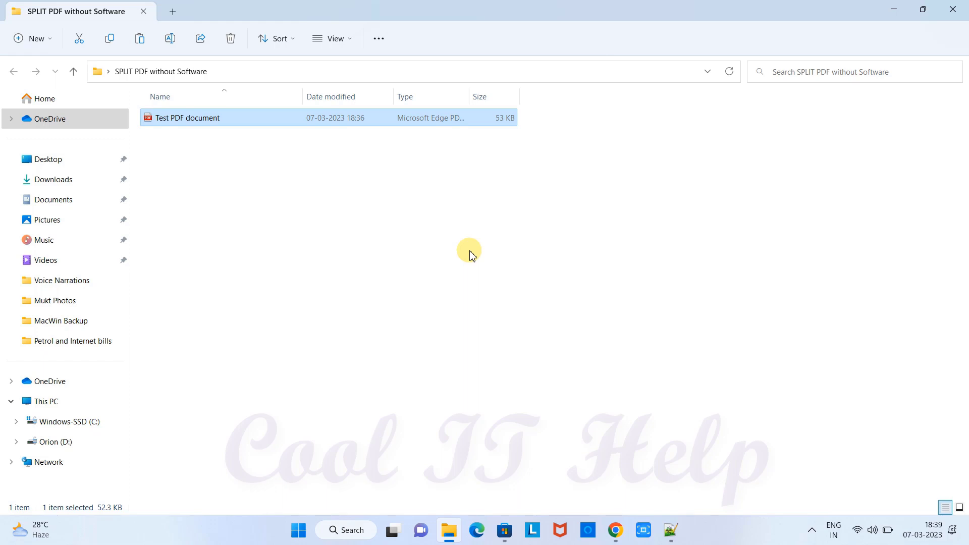
{"action": "left_click", "coordinate": [618, 533]}
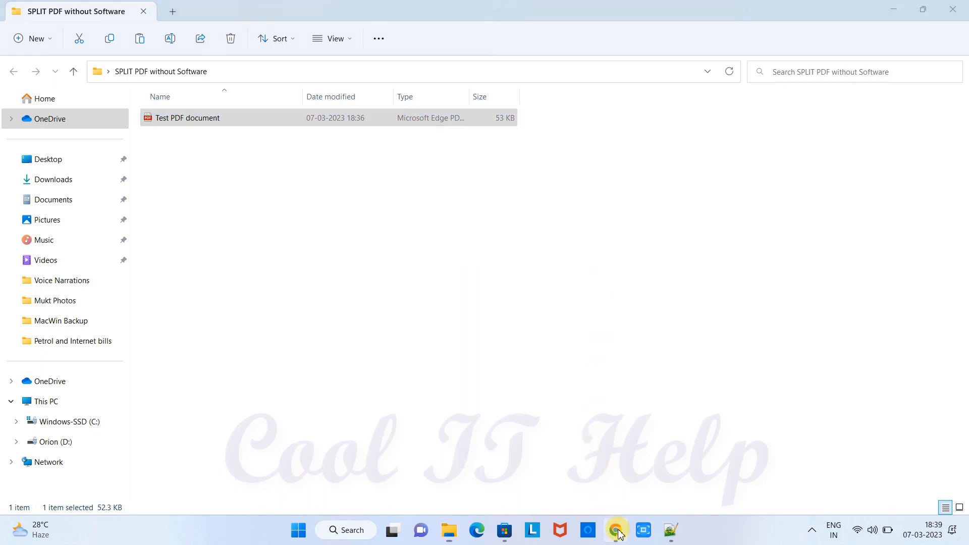
Drag Test PDF document into Chrome as its own tab and maximize the window
{"action": "mouse_move", "coordinate": [429, 166]}
{"action": "left_mouse_down"}
{"action": "mouse_move", "coordinate": [468, 156]}
{"action": "mouse_move", "coordinate": [429, 159]}
{"action": "left_mouse_up"}
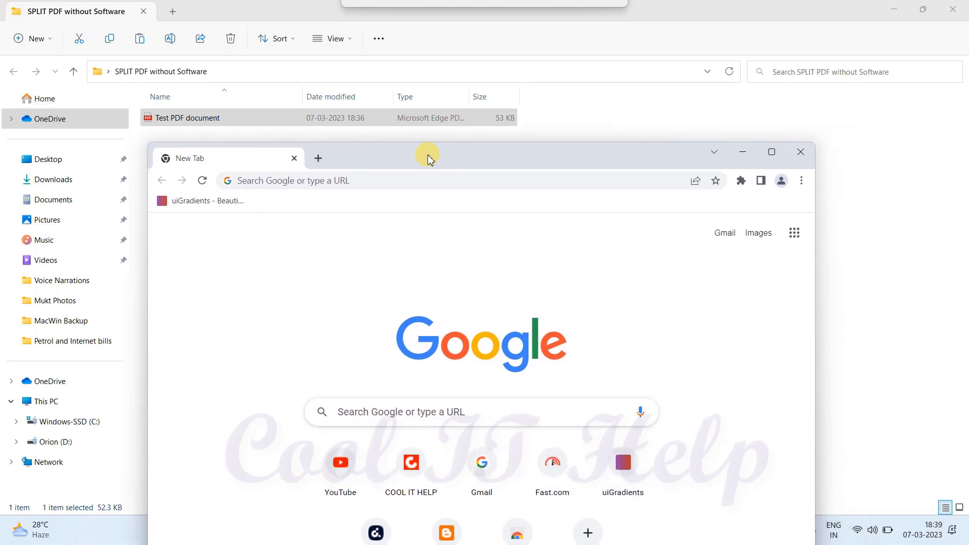
{"action": "left_click", "coordinate": [184, 124]}
{"action": "left_click_drag", "start_coordinate": [187, 122], "coordinate": [303, 289]}
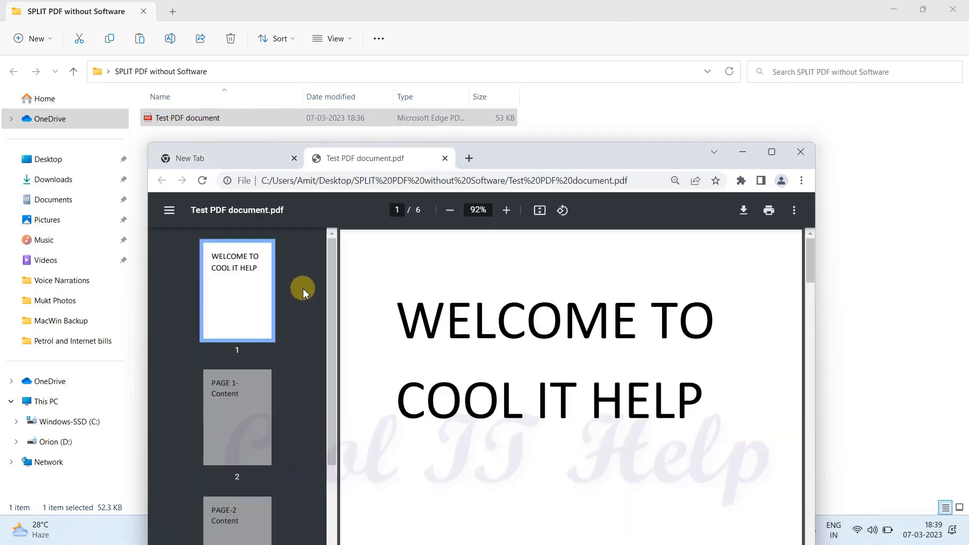
{"action": "left_click", "coordinate": [771, 152]}
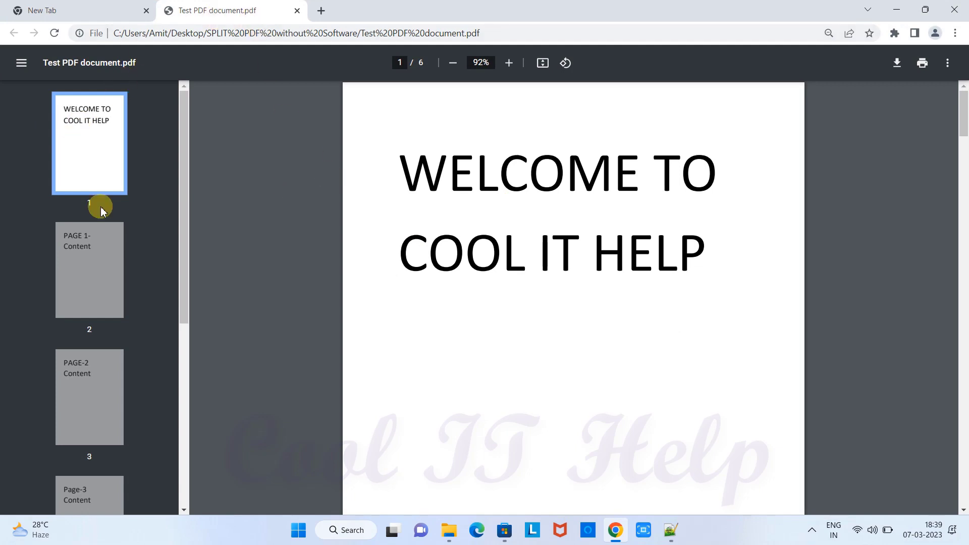
Preview PDF pages 2, 3 and 4 via thumbnails, then return to page 1
{"action": "left_click", "coordinate": [105, 310]}
{"action": "left_click", "coordinate": [98, 434]}
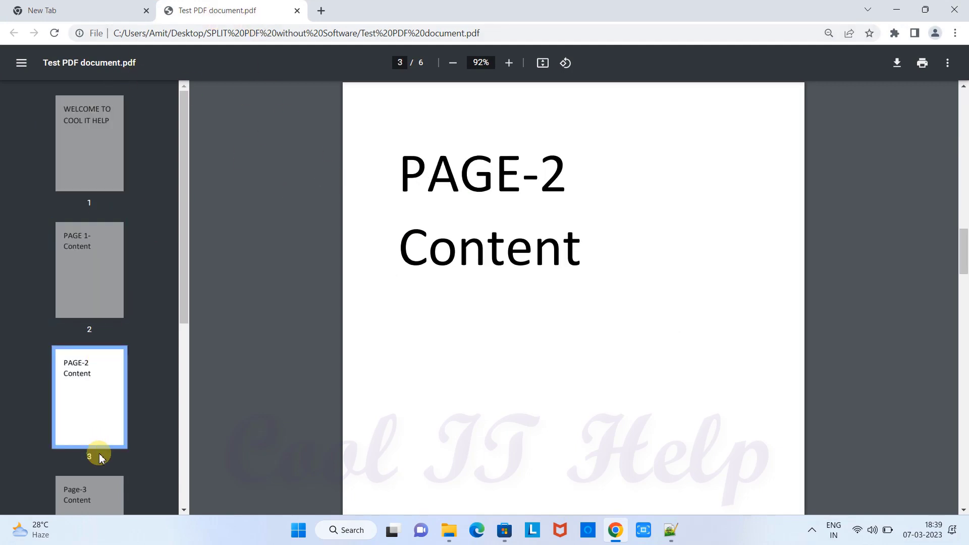
{"action": "left_click", "coordinate": [107, 485]}
{"action": "left_click", "coordinate": [112, 135]}
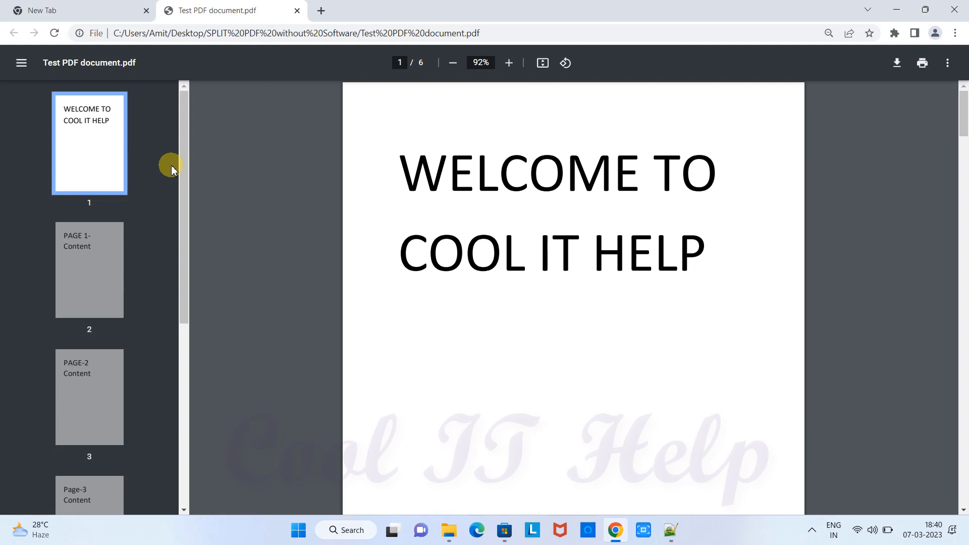
Set the print destination to Save as PDF after briefly trying Microsoft Print to PDF
{"action": "left_click", "coordinate": [922, 64]}
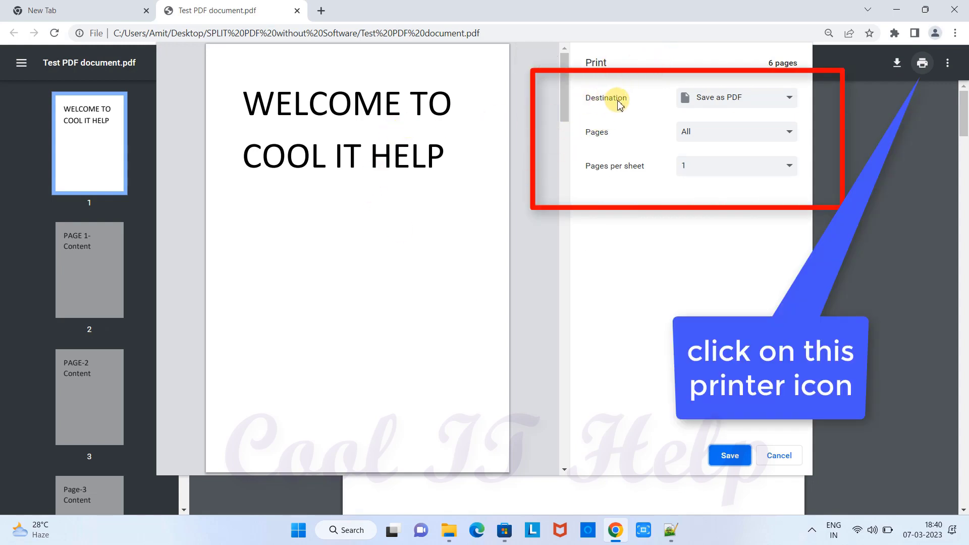
{"action": "left_click", "coordinate": [788, 97]}
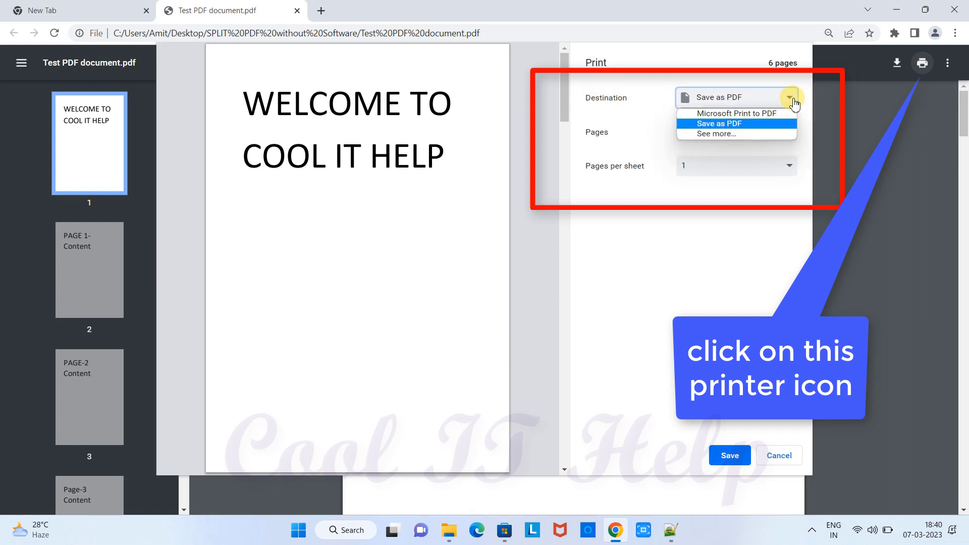
{"action": "left_click", "coordinate": [766, 114]}
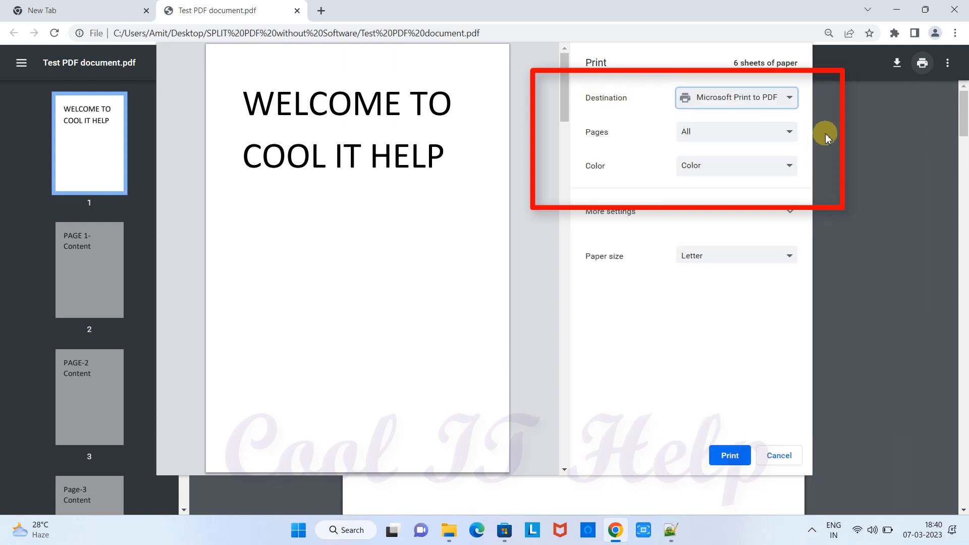
{"action": "left_click", "coordinate": [789, 99]}
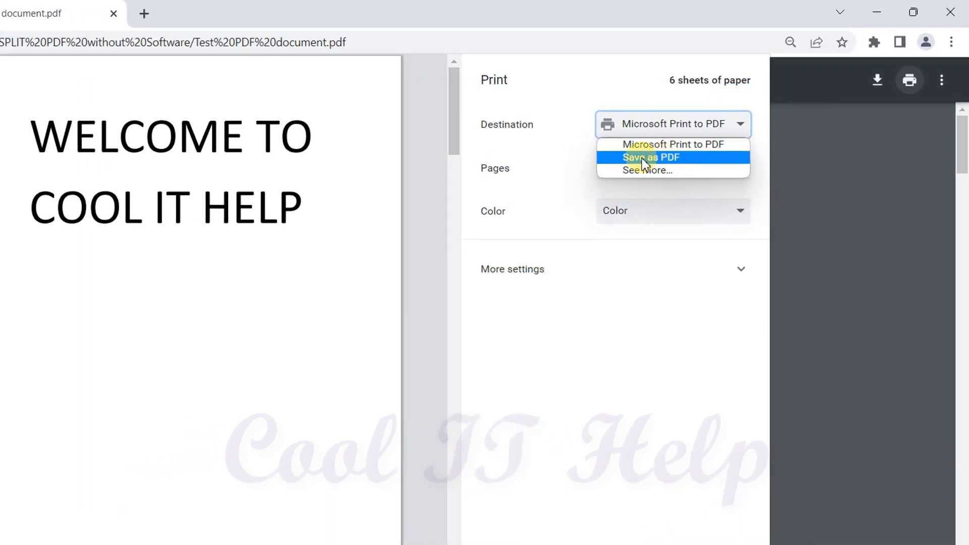
{"action": "left_click", "coordinate": [643, 159]}
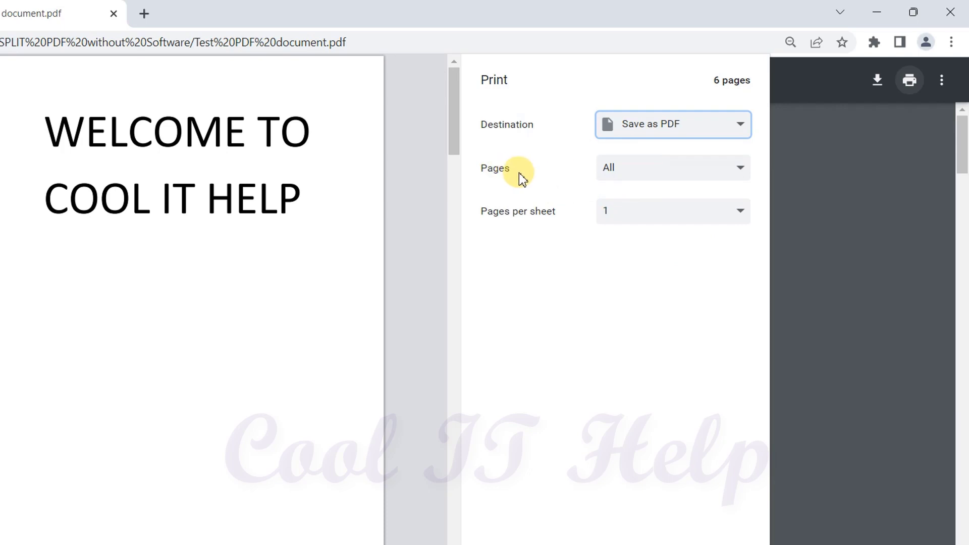
{"action": "left_click", "coordinate": [494, 174]}
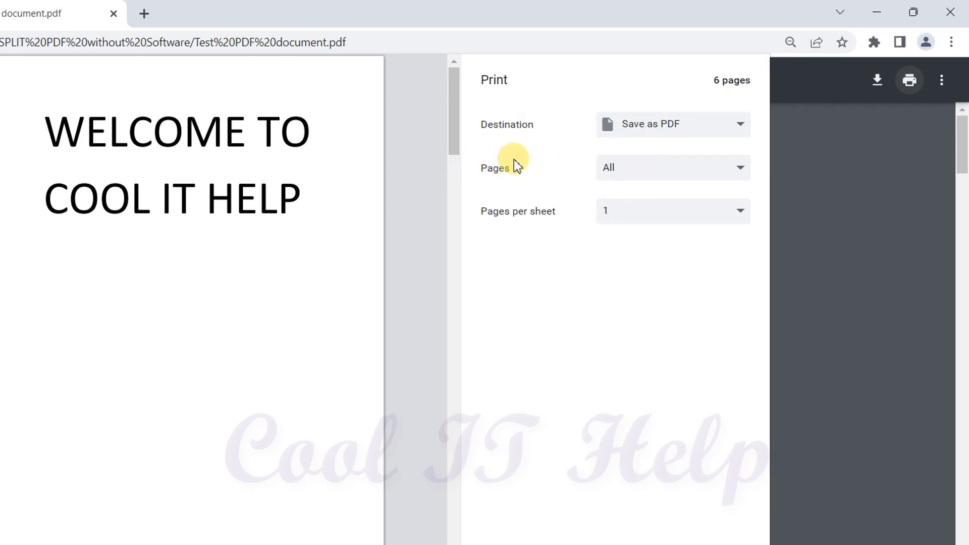
Try Odd pages only and Even pages only, then switch Pages to Custom
{"action": "left_click", "coordinate": [740, 172]}
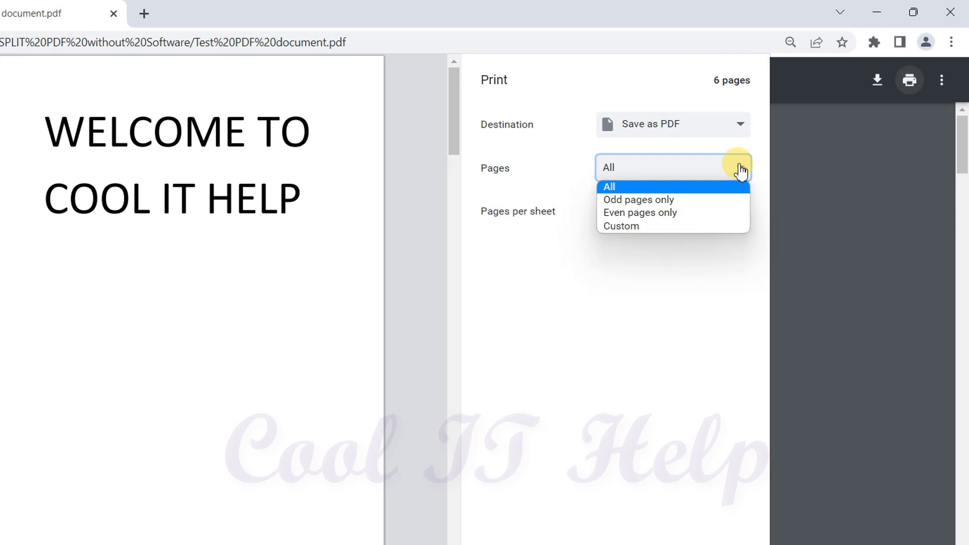
{"action": "left_click", "coordinate": [638, 202]}
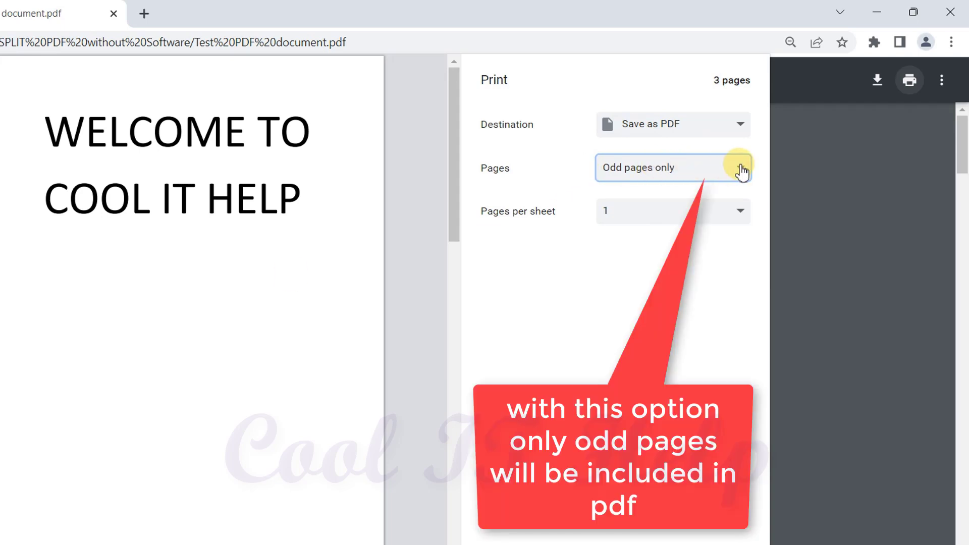
{"action": "left_click", "coordinate": [702, 164]}
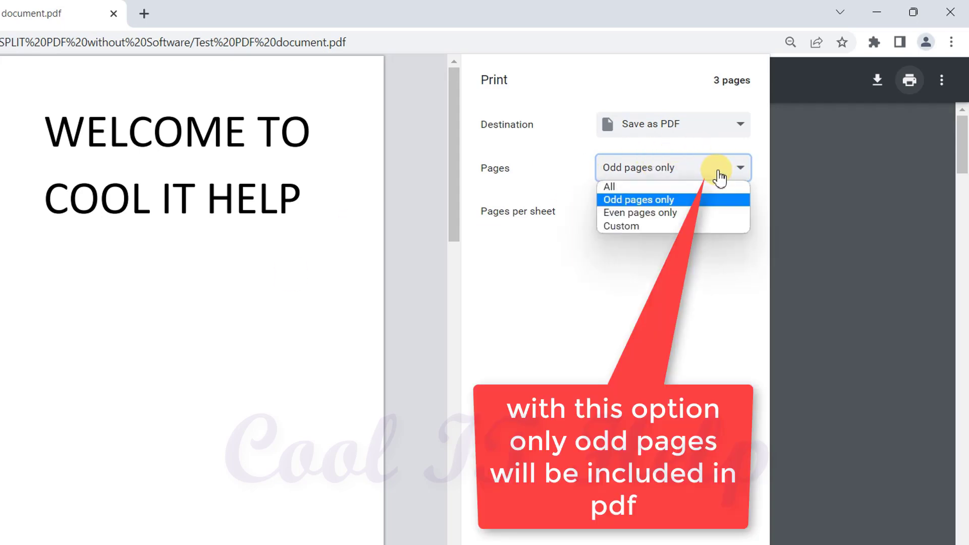
{"action": "left_click", "coordinate": [667, 212]}
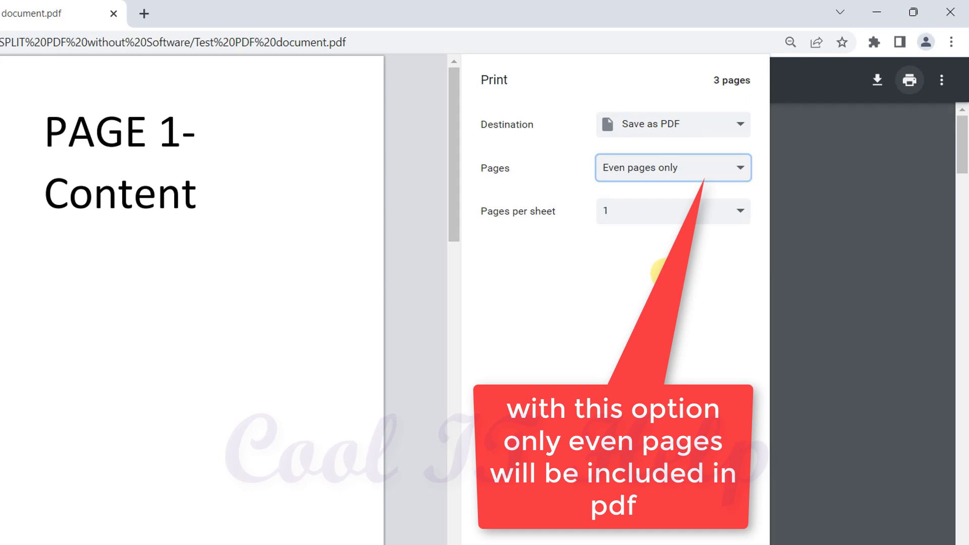
{"action": "left_click", "coordinate": [707, 174]}
{"action": "left_click", "coordinate": [661, 227]}
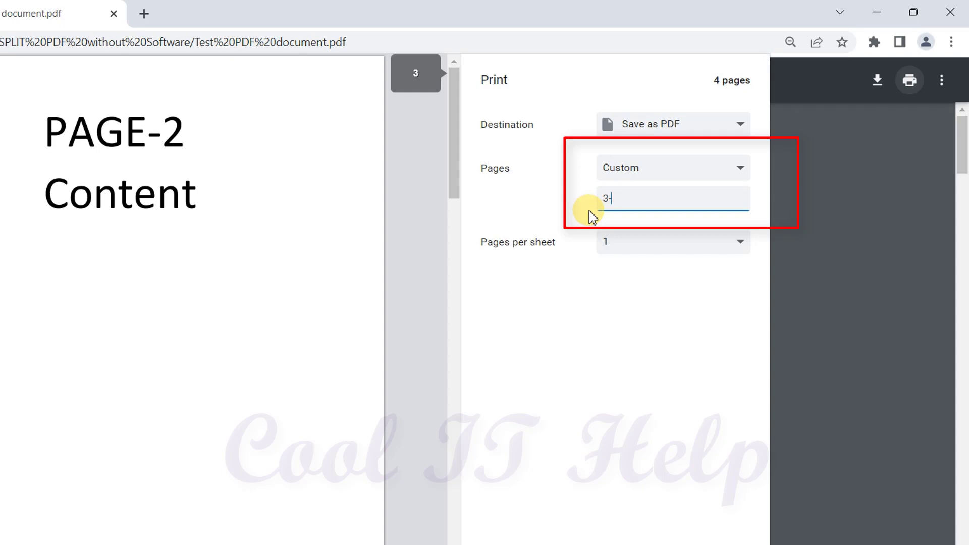
Adjust the custom page range so it reads 3-6
{"action": "triple_click", "coordinate": [612, 199]}
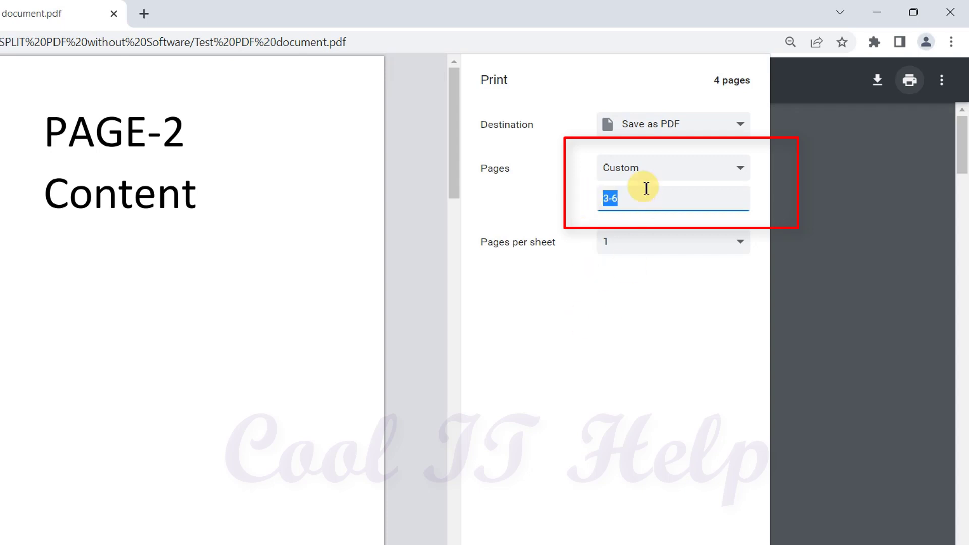
{"action": "left_click", "coordinate": [608, 200]}
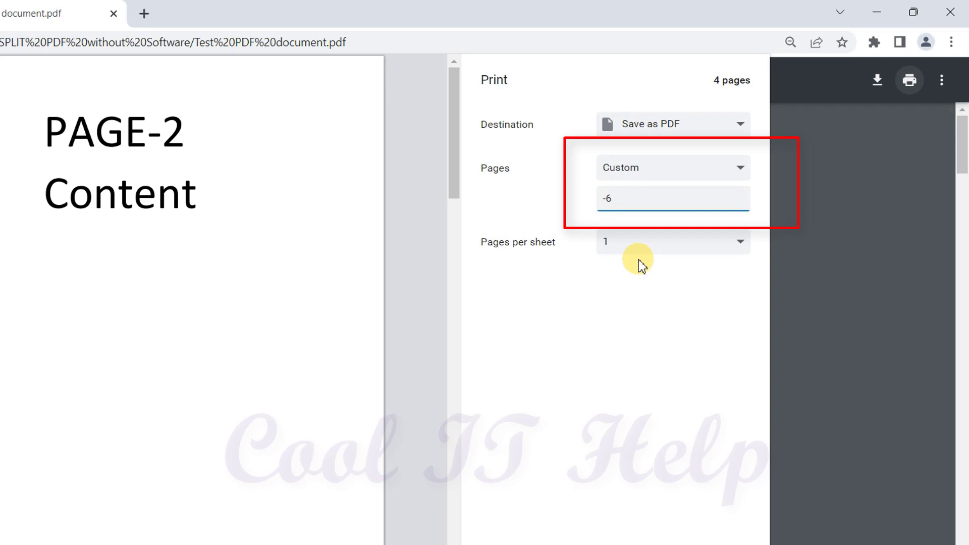
{"action": "type", "text": "2"}
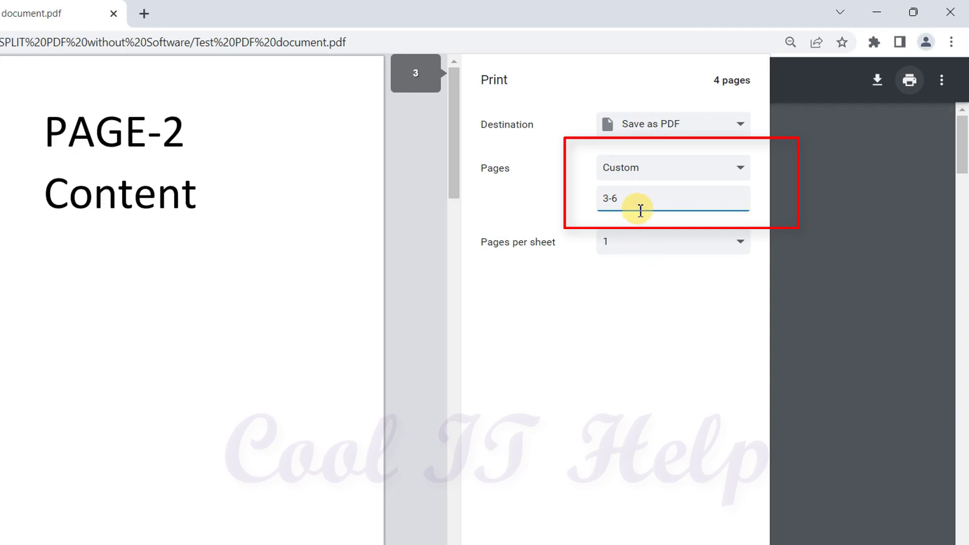
{"action": "left_click_drag", "start_coordinate": [640, 210], "coordinate": [595, 198]}
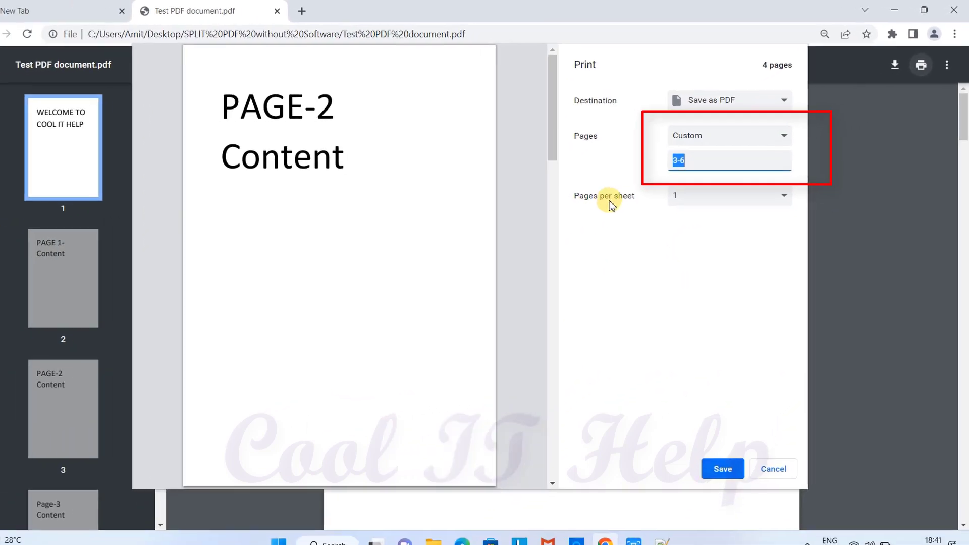
Try 2 pages per sheet, then set Pages per sheet back to 1
{"action": "left_click", "coordinate": [749, 240]}
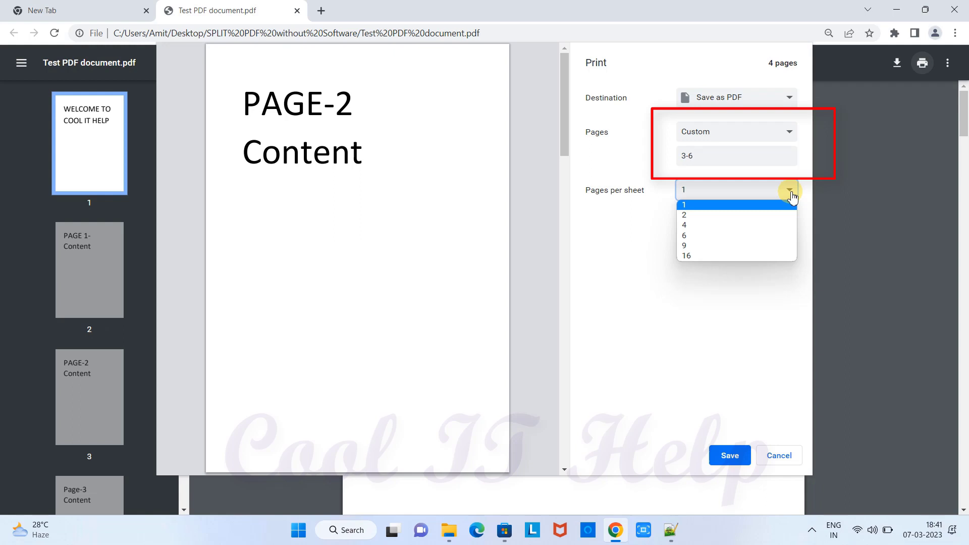
{"action": "left_click", "coordinate": [767, 214]}
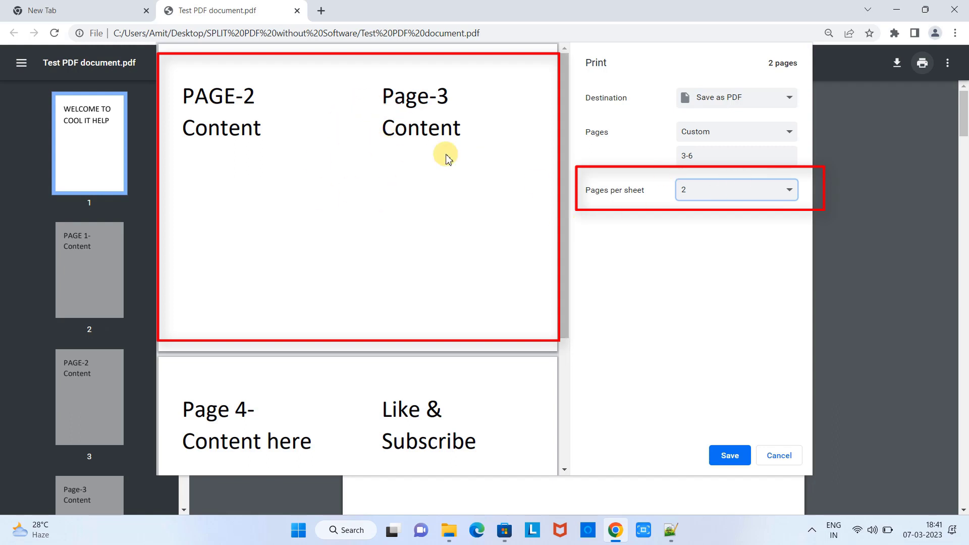
{"action": "left_click", "coordinate": [784, 190]}
{"action": "left_click", "coordinate": [727, 205]}
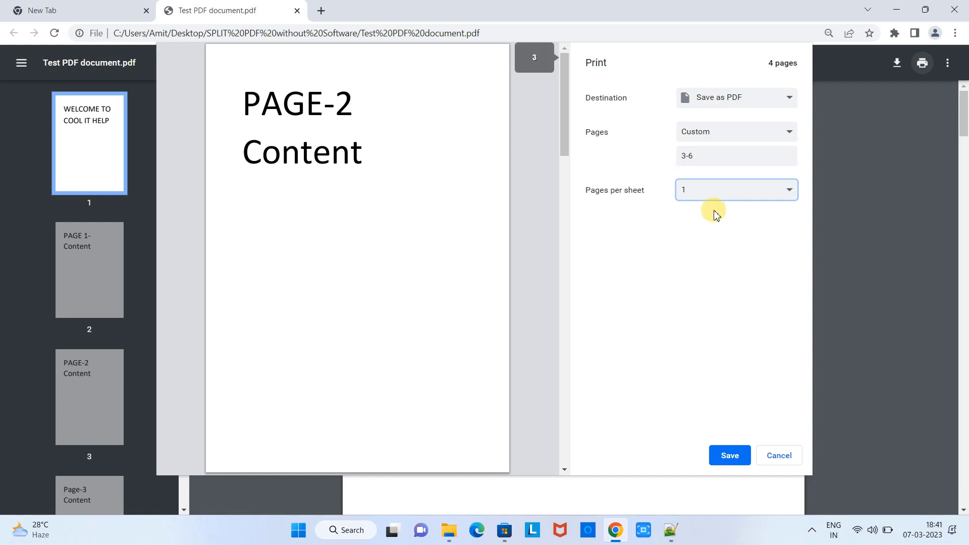
{"action": "left_click", "coordinate": [687, 156]}
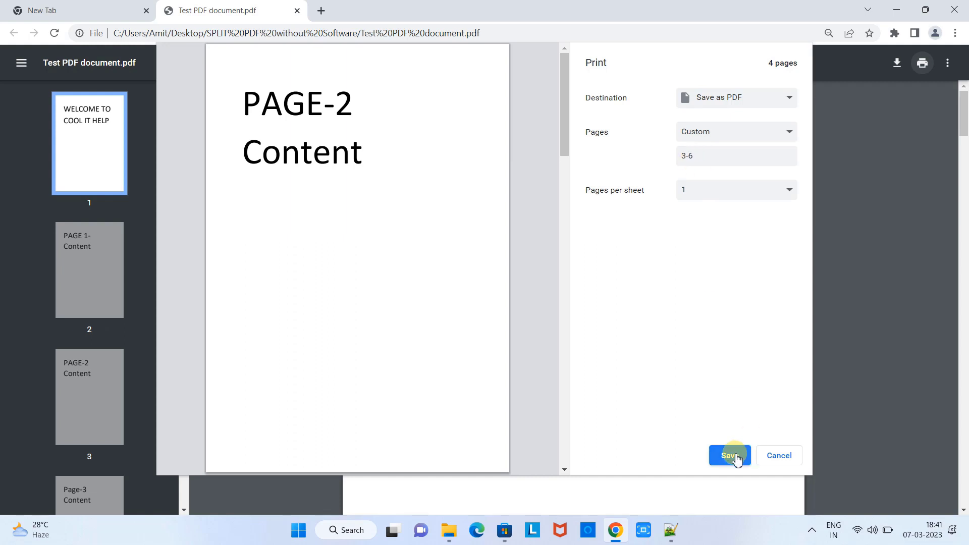
Save pages 3–6 as a PDF on the Desktop, editing the end of the file name
{"action": "left_click", "coordinate": [735, 457]}
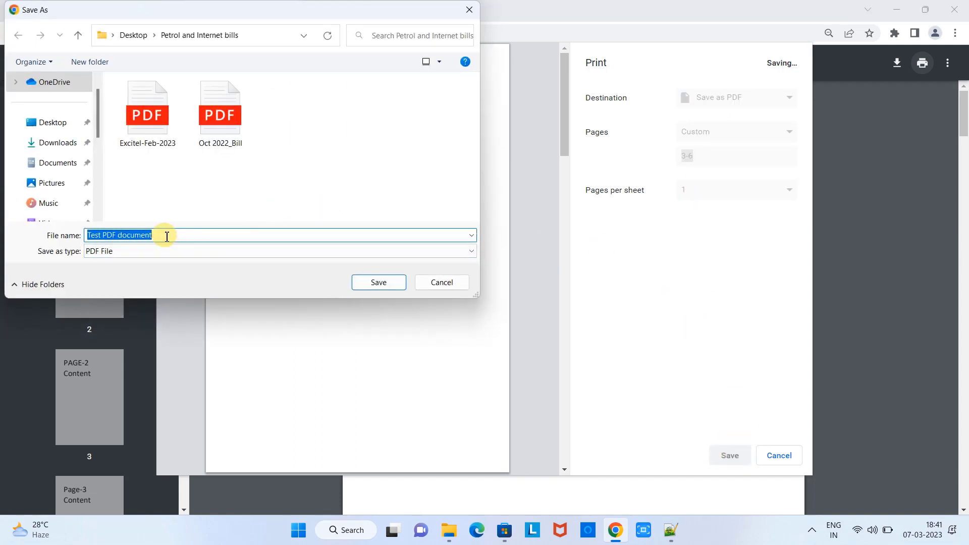
{"action": "left_click", "coordinate": [68, 125]}
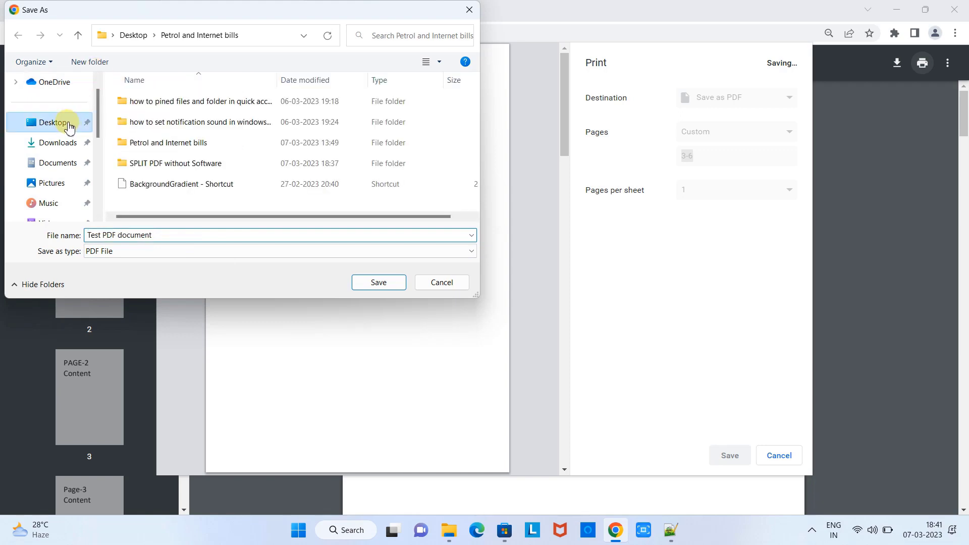
{"action": "left_click", "coordinate": [165, 234]}
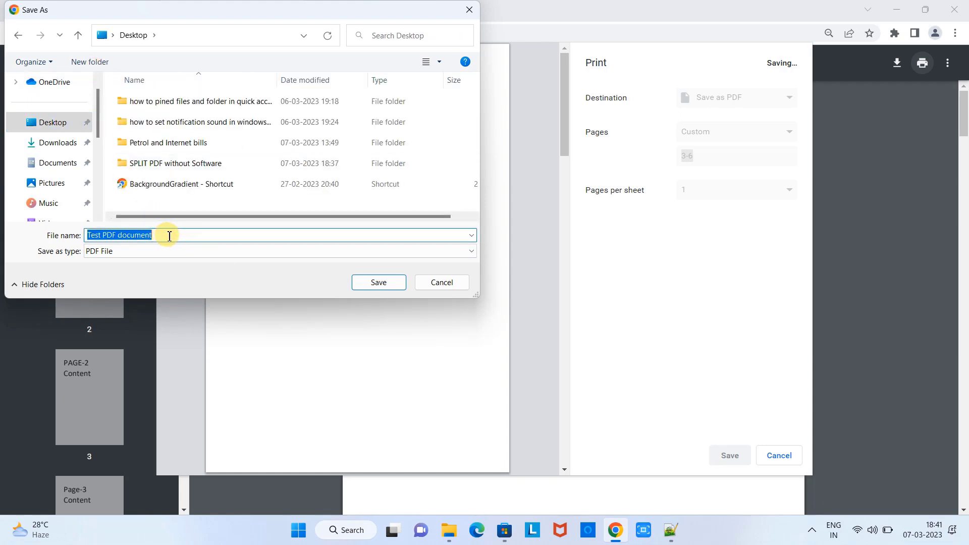
{"action": "left_click", "coordinate": [170, 236]}
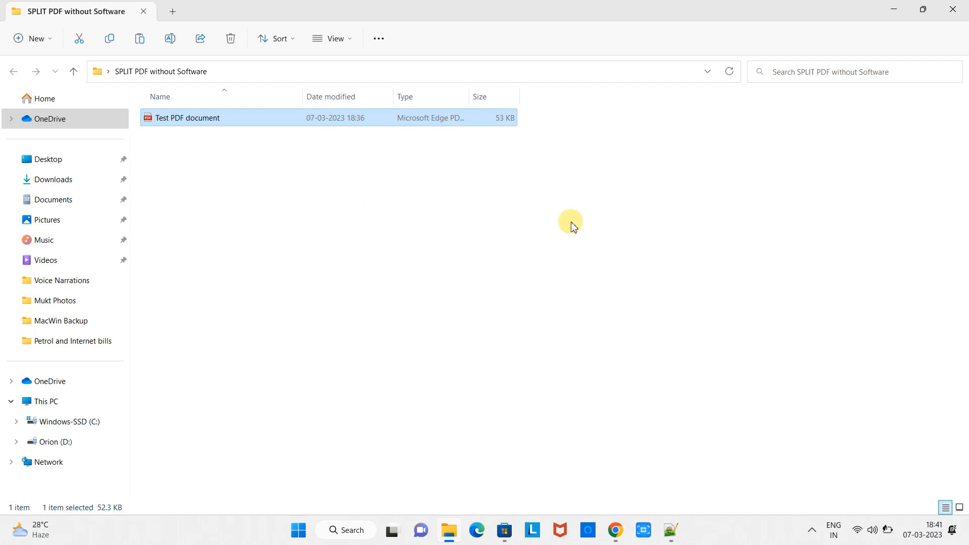
{"action": "left_click", "coordinate": [615, 530]}
Finish the file name edit, then minimize Chrome and show the desktop
{"action": "left_click", "coordinate": [201, 236]}
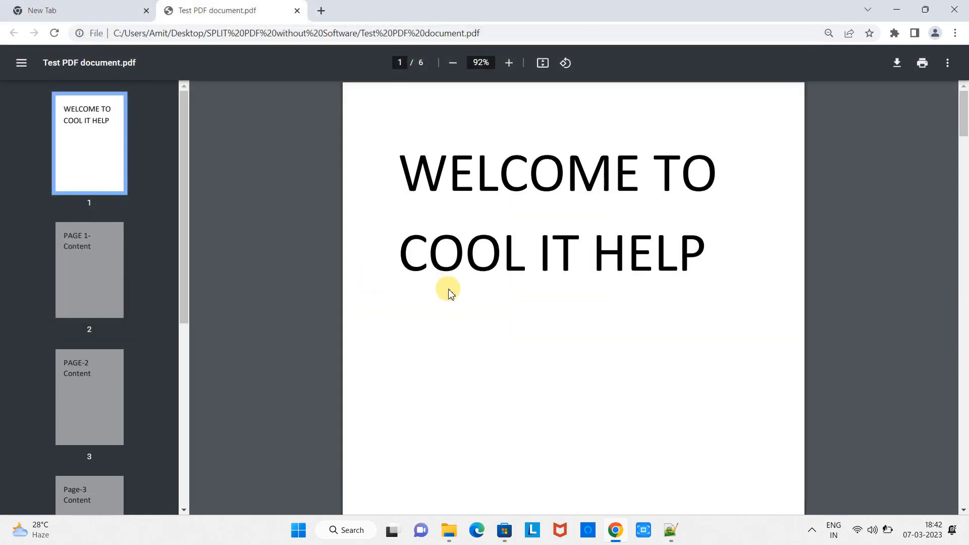
{"action": "left_click", "coordinate": [895, 8]}
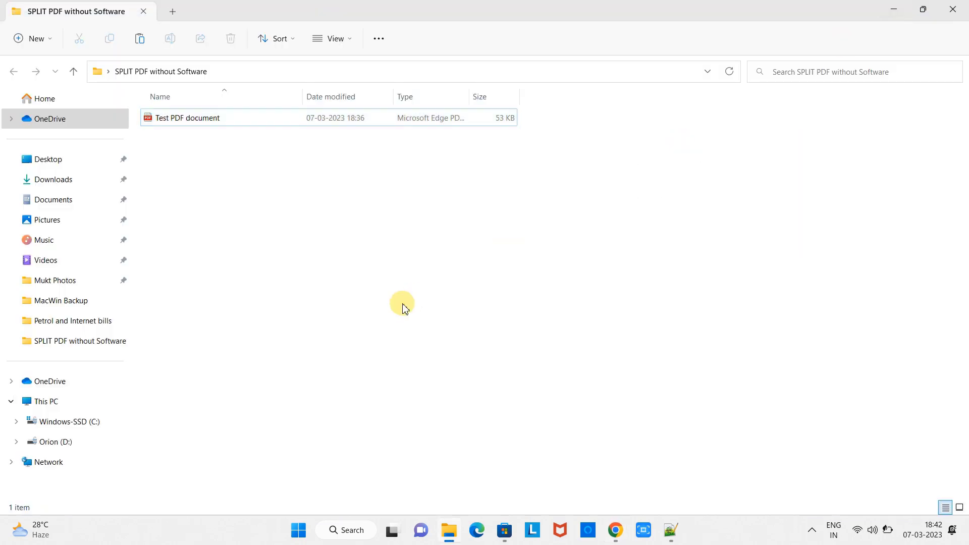
{"action": "key", "text": "super+d"}
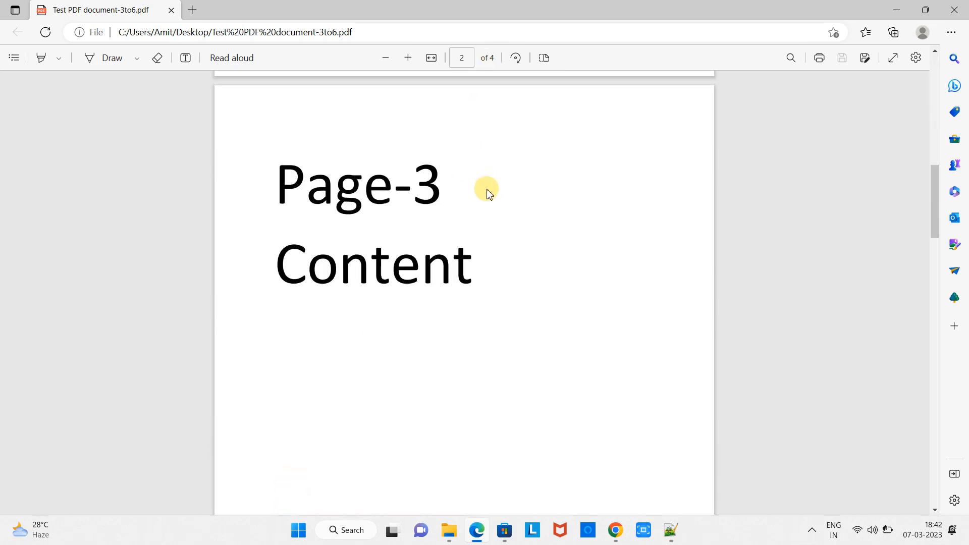
{"action": "scroll", "coordinate": [484, 190], "scroll_direction": "down", "scroll_amount": 15}
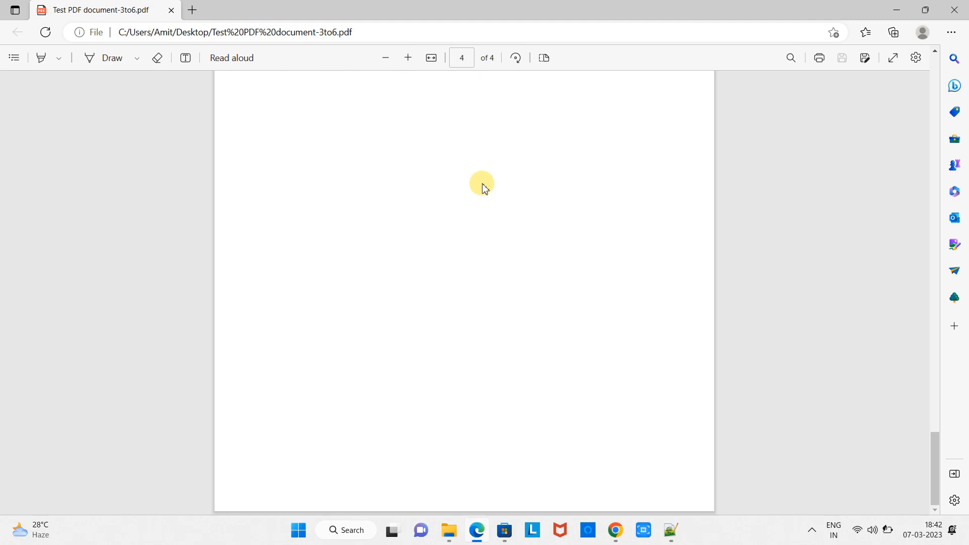
{"action": "scroll", "coordinate": [483, 188], "scroll_direction": "up", "scroll_amount": 4}
{"action": "scroll", "coordinate": [483, 187], "scroll_direction": "down", "scroll_amount": 2}
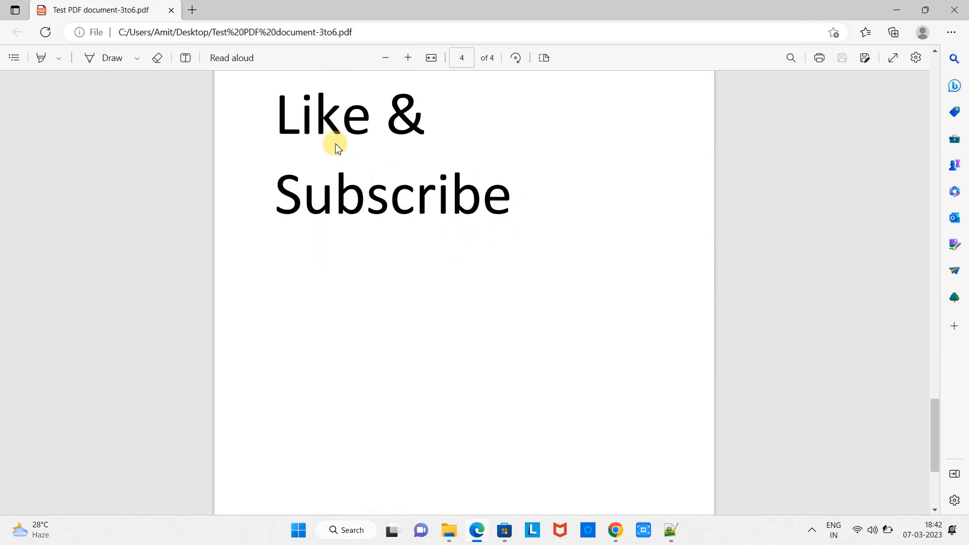
{"action": "scroll", "coordinate": [475, 255], "scroll_direction": "up", "scroll_amount": 15}
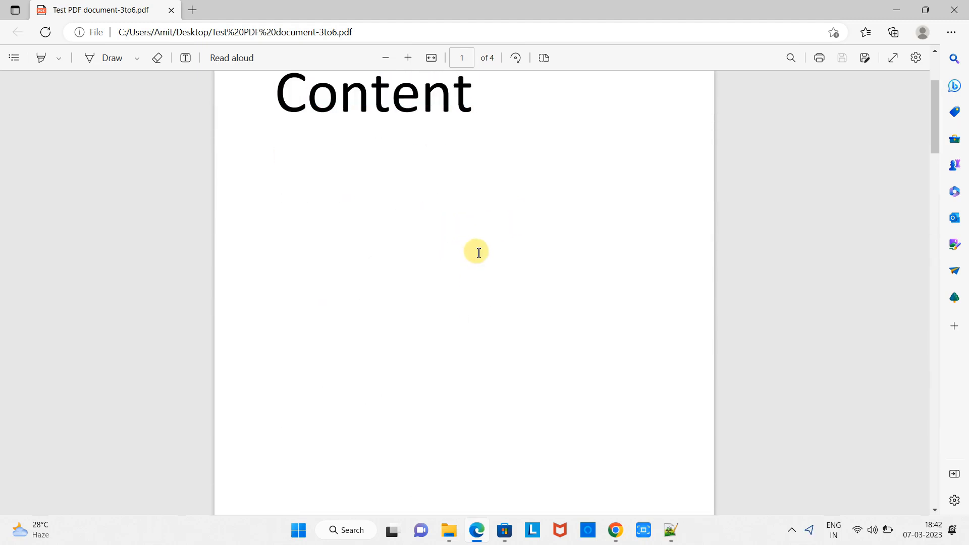
{"action": "left_click_drag", "start_coordinate": [280, 169], "coordinate": [489, 257]}
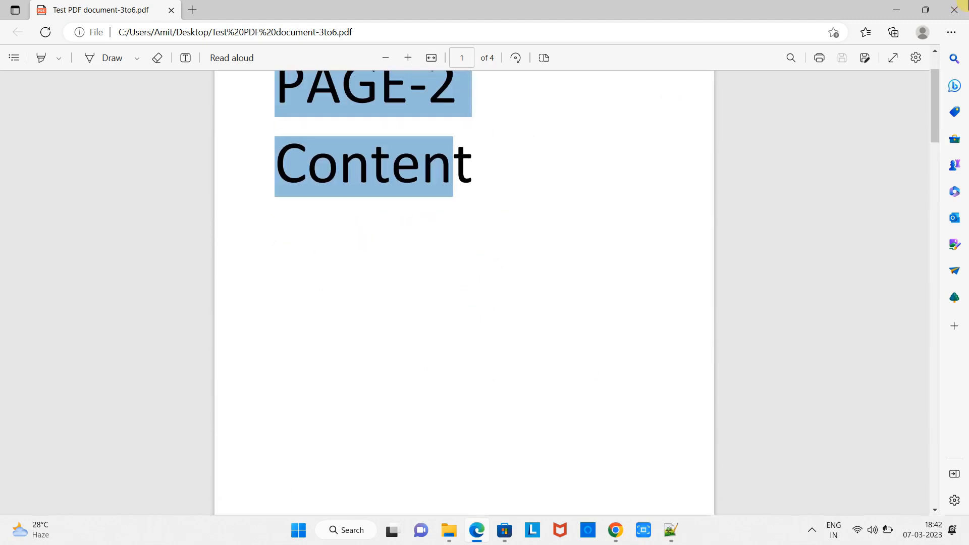
Close the 3to6 PDF and set Chrome's print Pages to a Custom range of 1-1
{"action": "left_click", "coordinate": [957, 10]}
{"action": "left_click", "coordinate": [615, 530]}
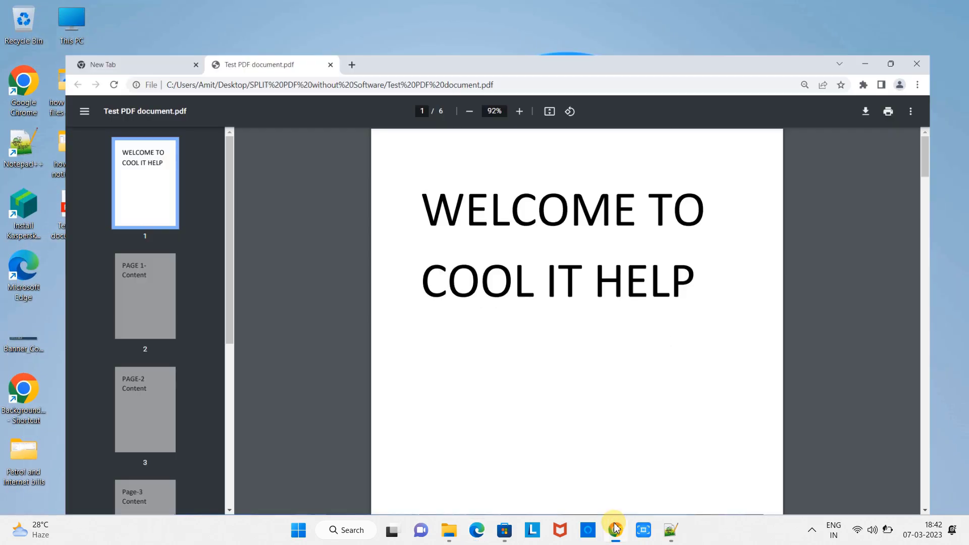
{"action": "left_click", "coordinate": [921, 63]}
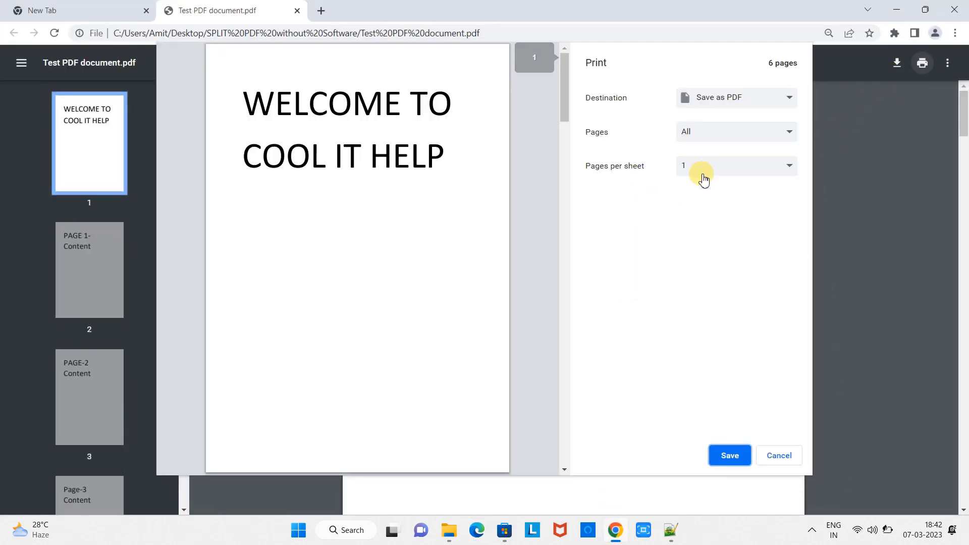
{"action": "left_click", "coordinate": [735, 134]}
{"action": "left_click", "coordinate": [738, 136]}
{"action": "left_click", "coordinate": [738, 136]}
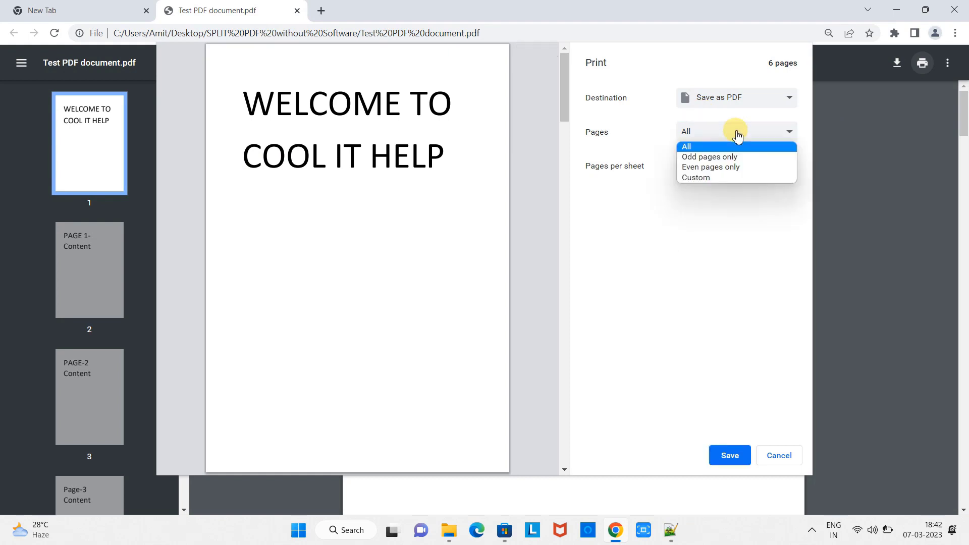
{"action": "left_click", "coordinate": [728, 177]}
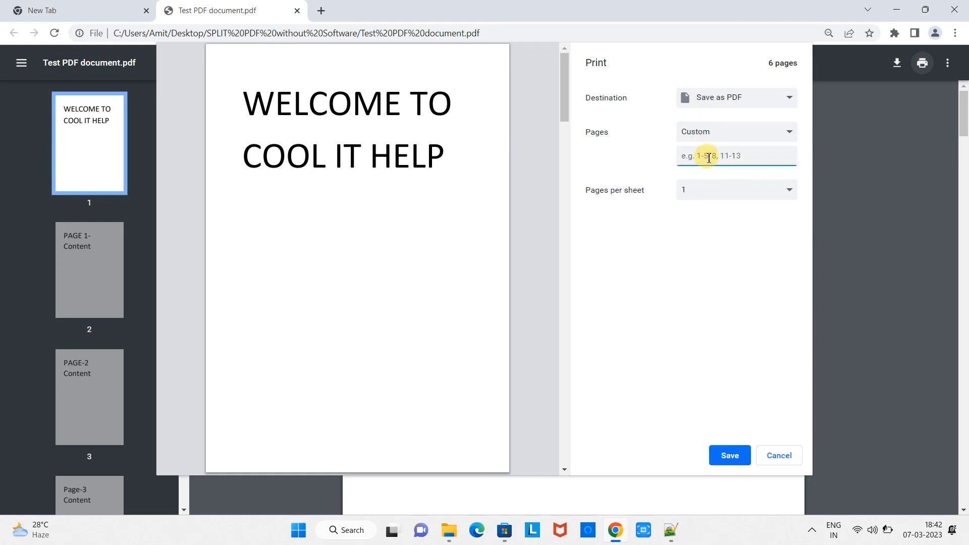
{"action": "type", "text": "1-1"}
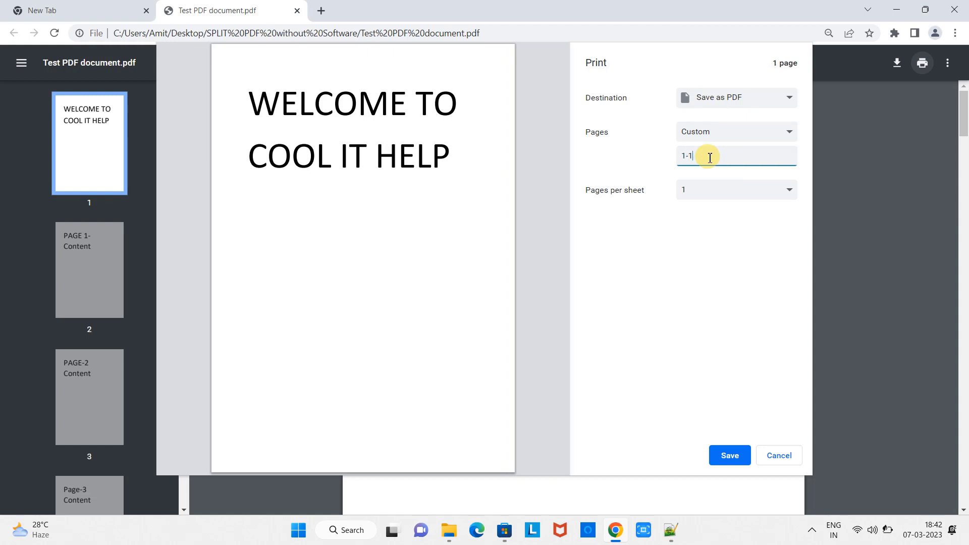
Save page 1 to the Desktop as 'Test PDF document-page1'
{"action": "left_click", "coordinate": [729, 455]}
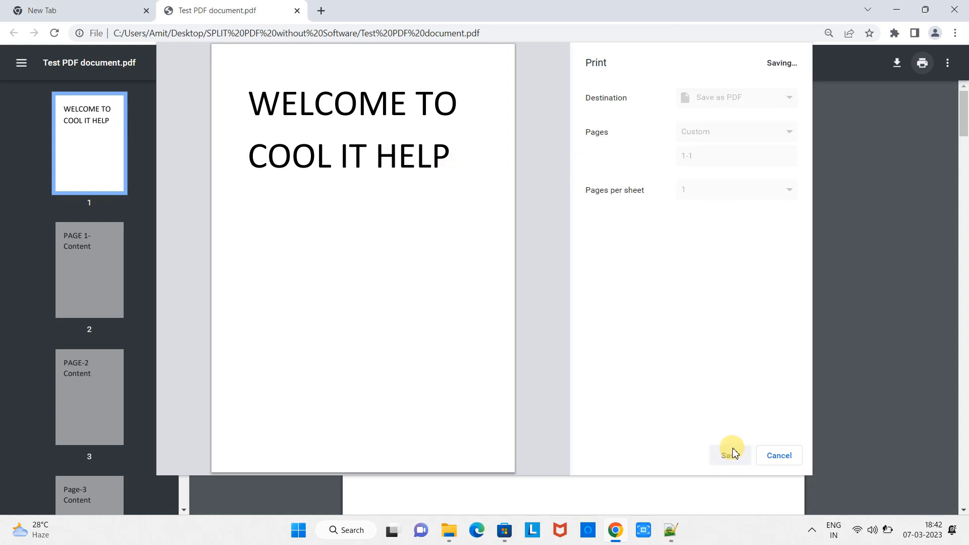
{"action": "left_click", "coordinate": [183, 237]}
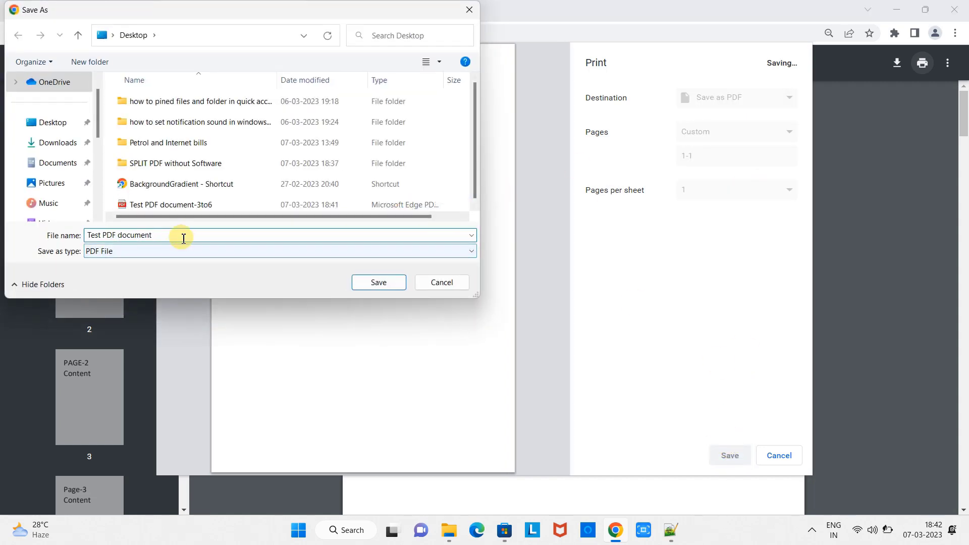
{"action": "type", "text": "-page1"}
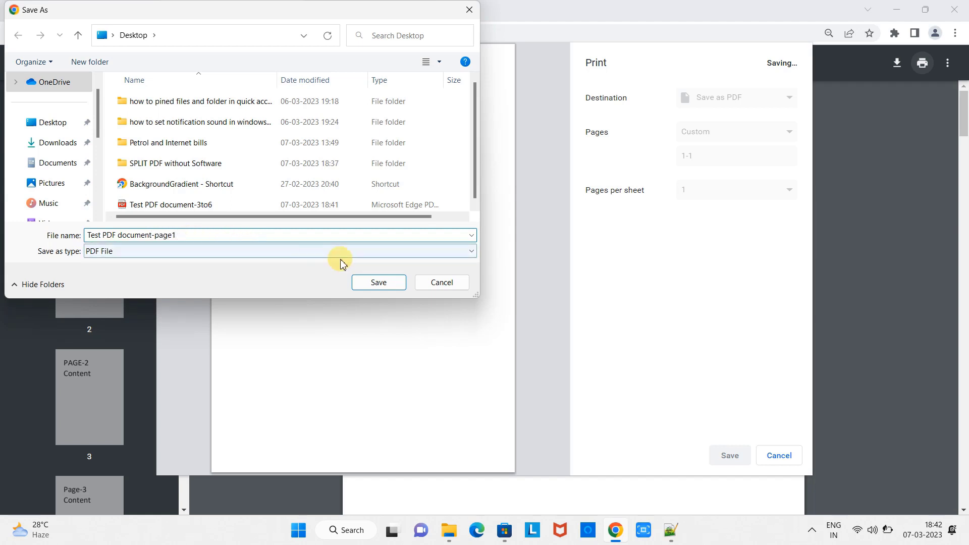
{"action": "left_click", "coordinate": [379, 282]}
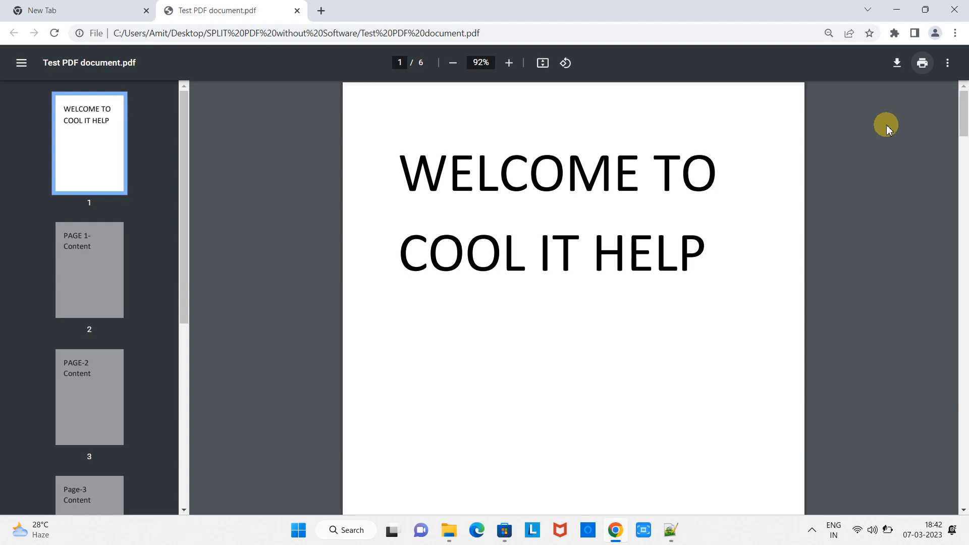
Open 'Test PDF document-page1' from the desktop in Edge and check it is only the 'WELCOME TO COOL IT HELP' page
{"action": "left_click", "coordinate": [896, 9]}
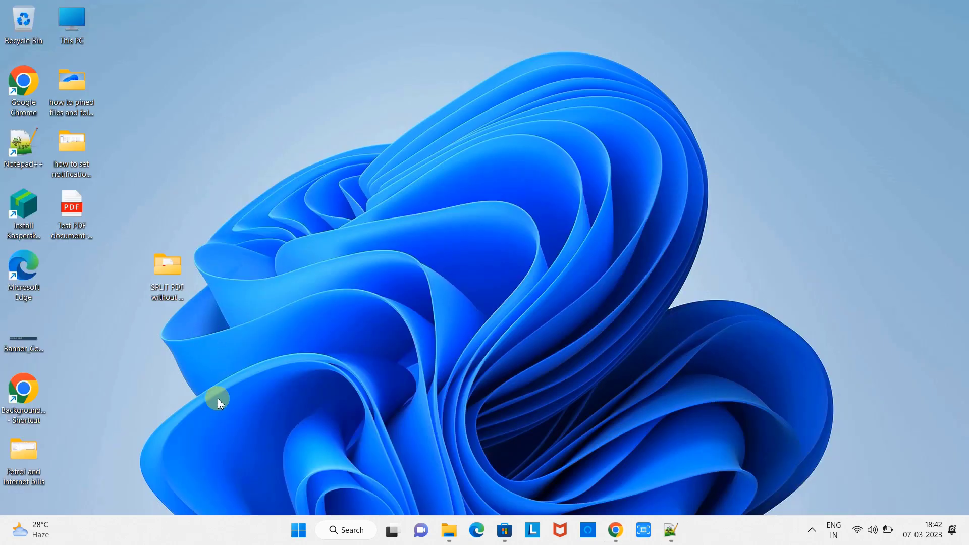
{"action": "double_click", "coordinate": [78, 273]}
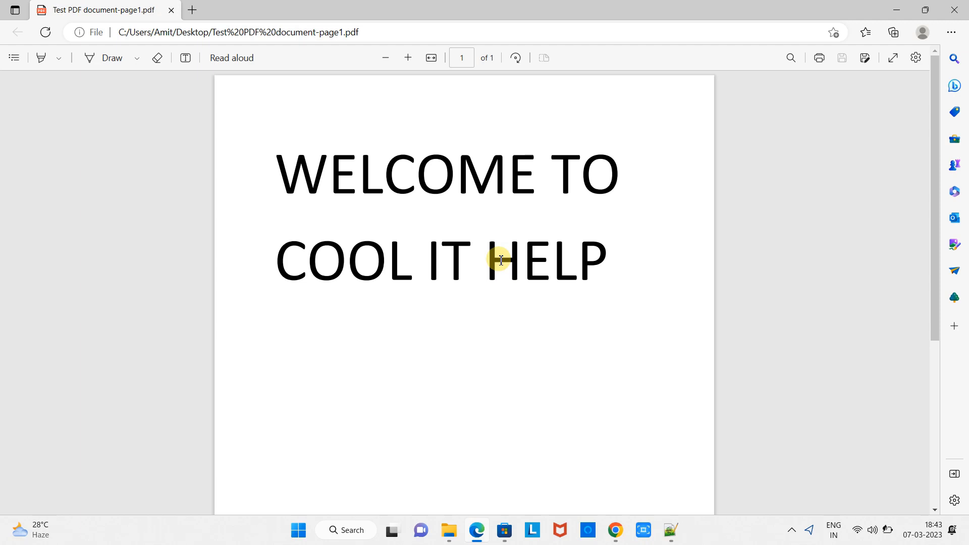
{"action": "scroll", "coordinate": [510, 267], "scroll_direction": "down", "scroll_amount": 5}
{"action": "scroll", "coordinate": [517, 274], "scroll_direction": "up", "scroll_amount": 5}
{"action": "left_click", "coordinate": [813, 531]}
{"action": "left_click", "coordinate": [787, 446]}
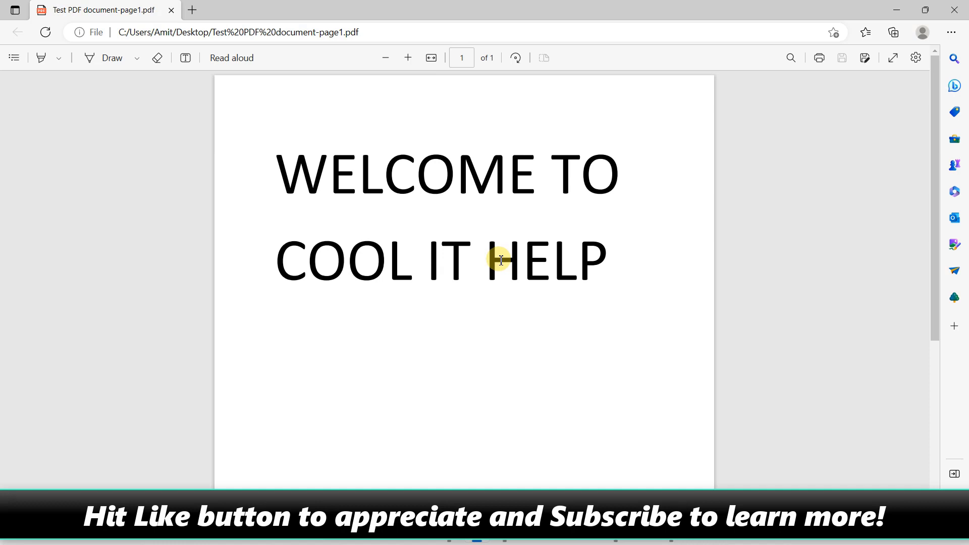
{"action": "scroll", "coordinate": [510, 267], "scroll_direction": "down", "scroll_amount": 5}
{"action": "scroll", "coordinate": [517, 275], "scroll_direction": "up", "scroll_amount": 5}
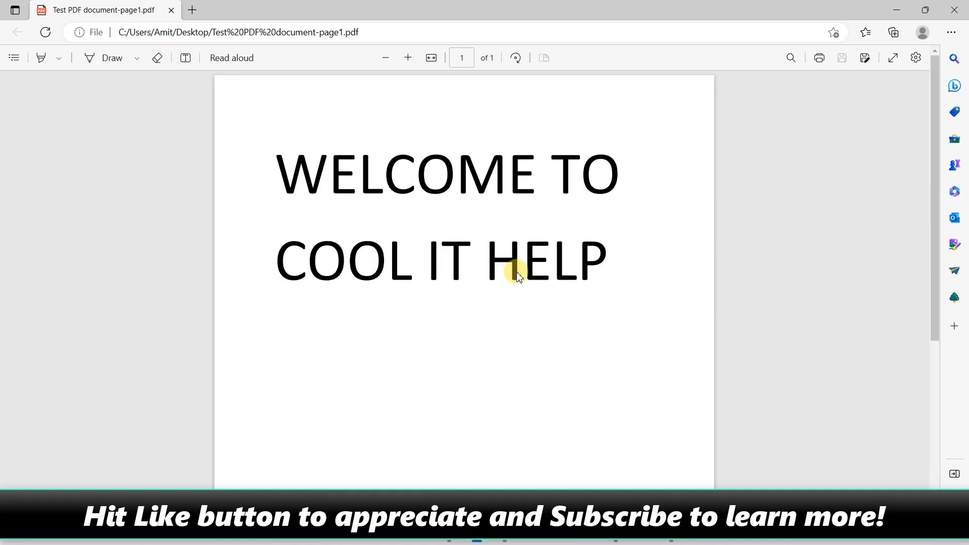